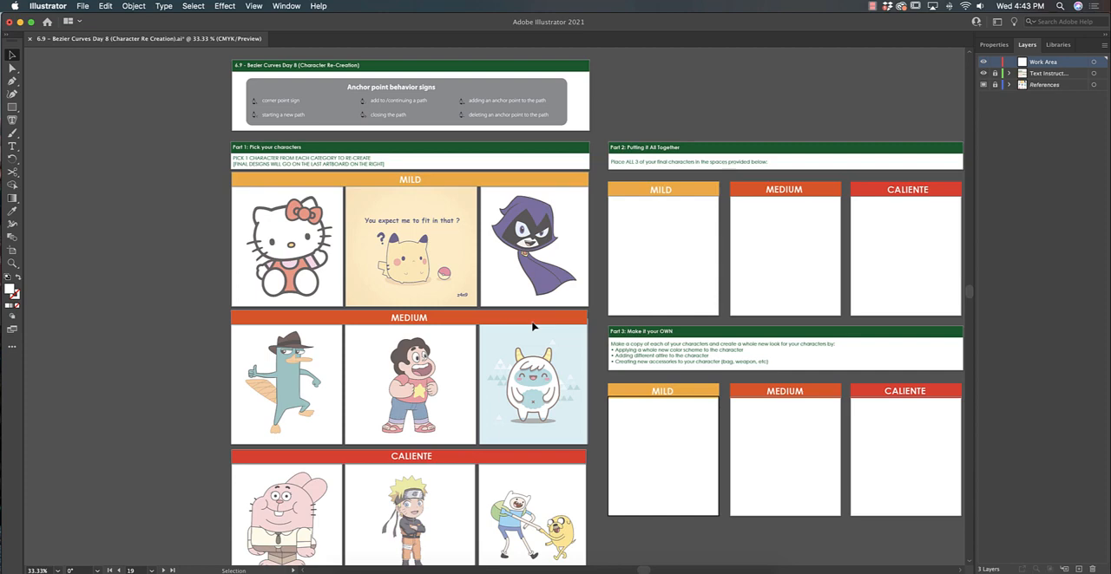
Draw a small ellipse over the left eye of the Pikachu reference and switch to outline view
key("super+equal")
left_click_drag(490, 192, 489, 230)
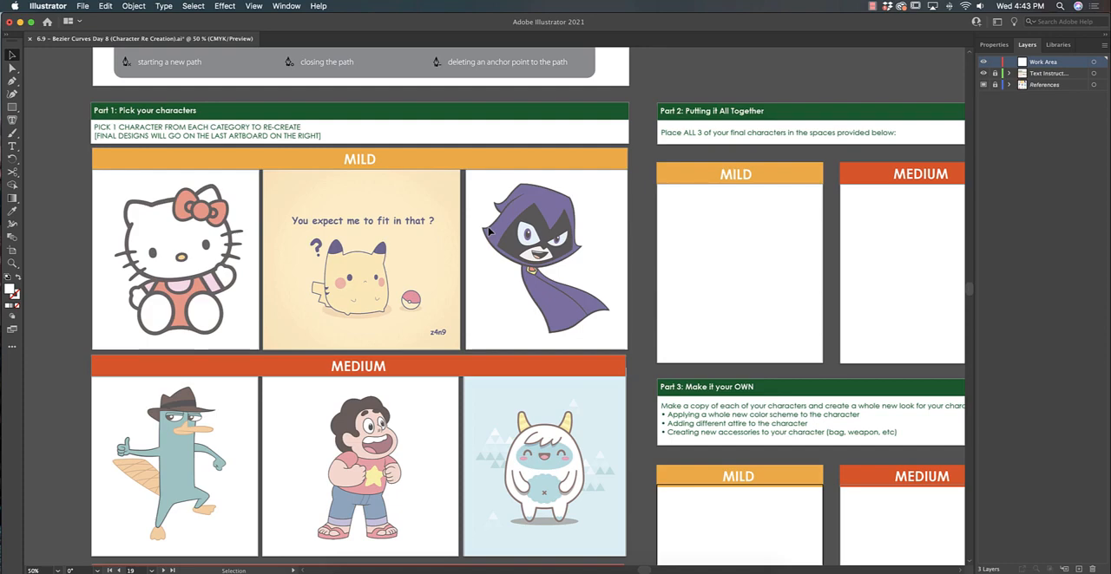
key("super+equal")
key("super+equal")
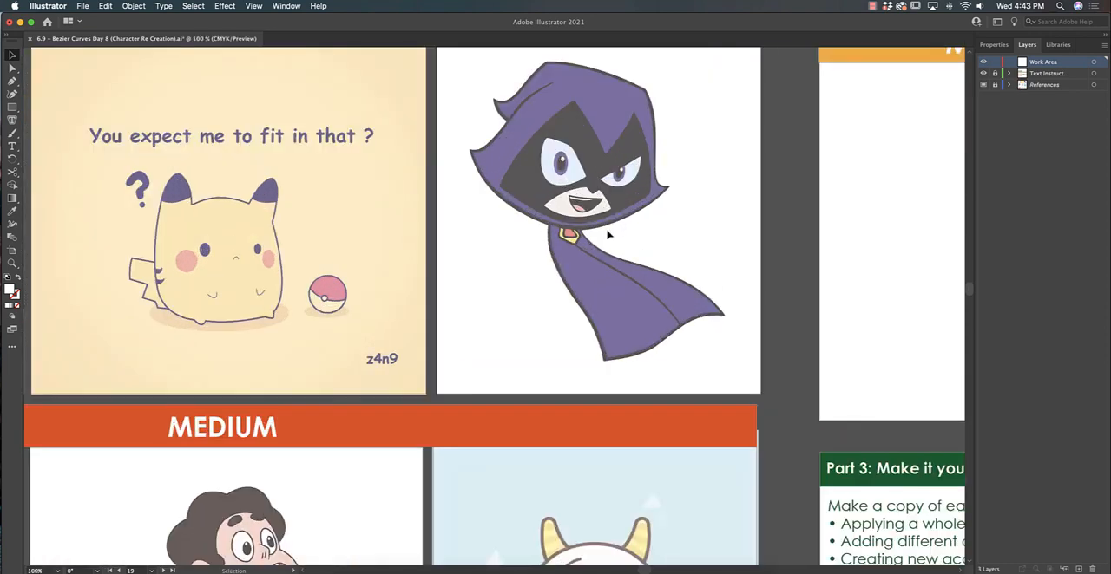
left_click_drag(363, 190, 544, 238)
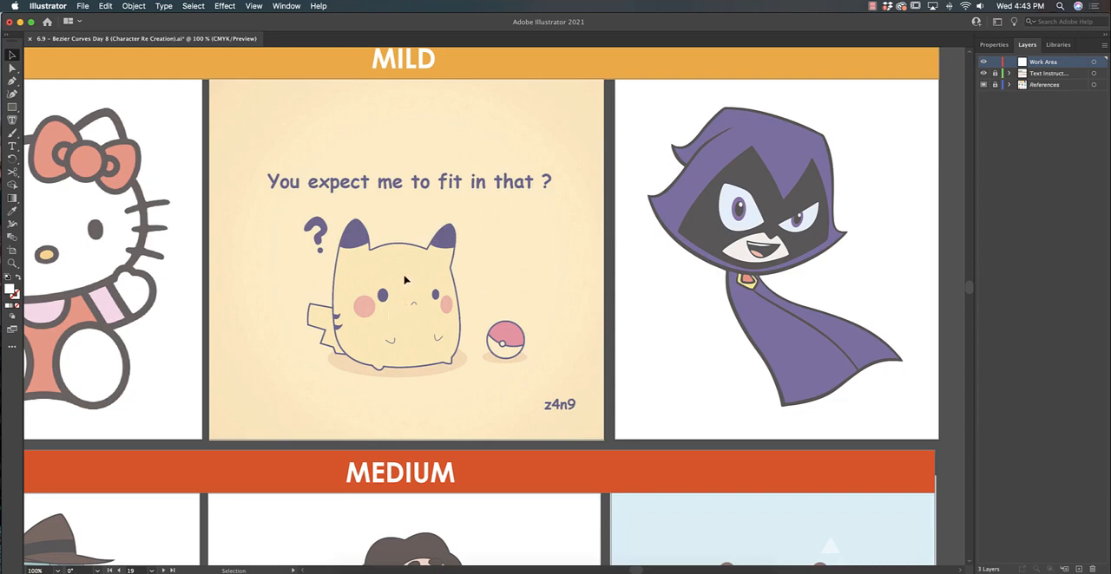
key("super+equal")
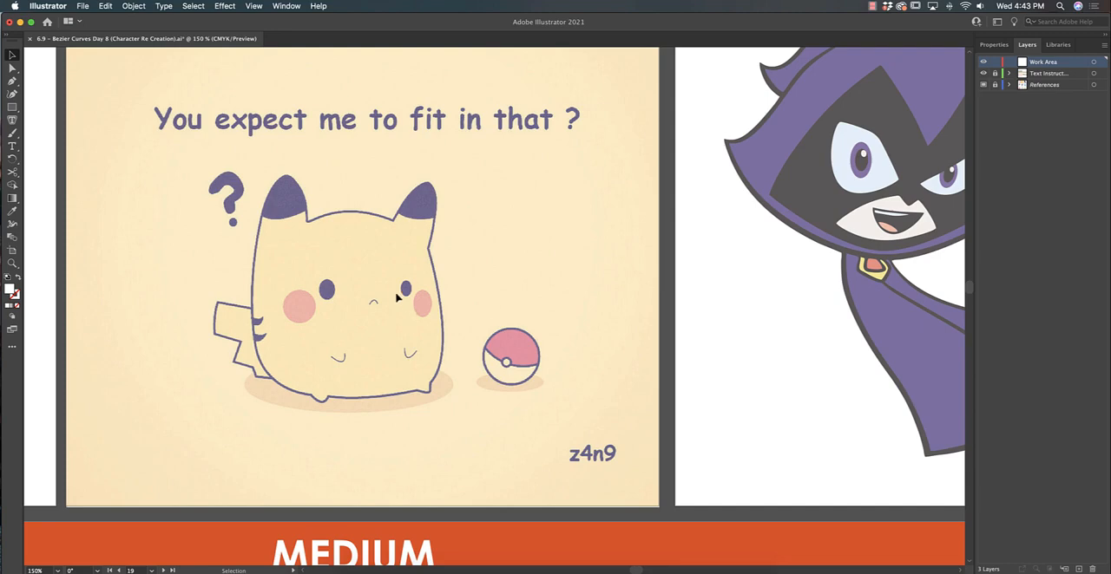
left_click_drag(12, 108, 55, 121)
left_click_drag(321, 274, 345, 299)
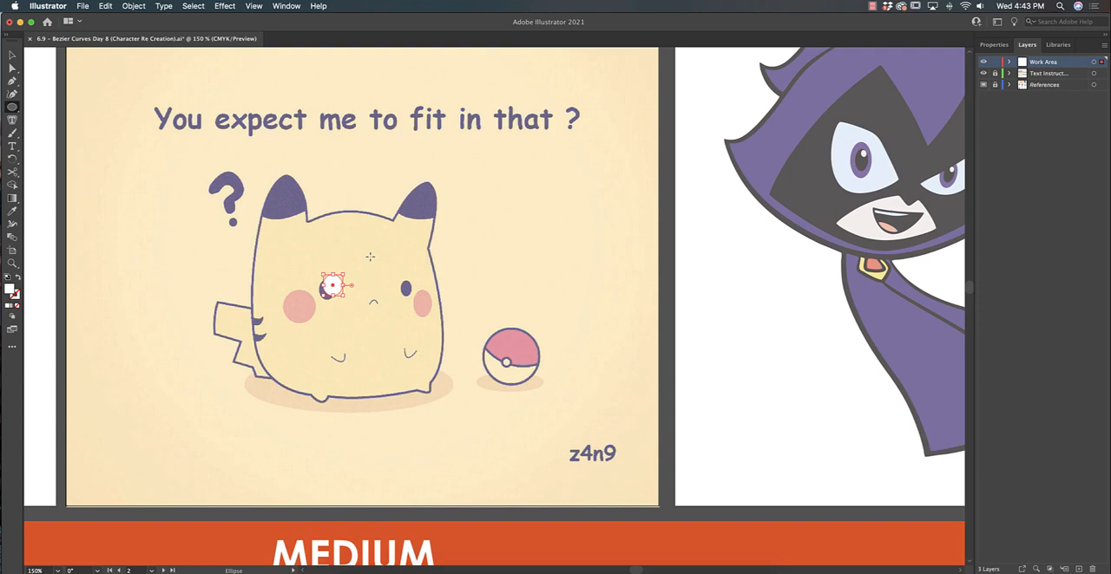
key("super+y")
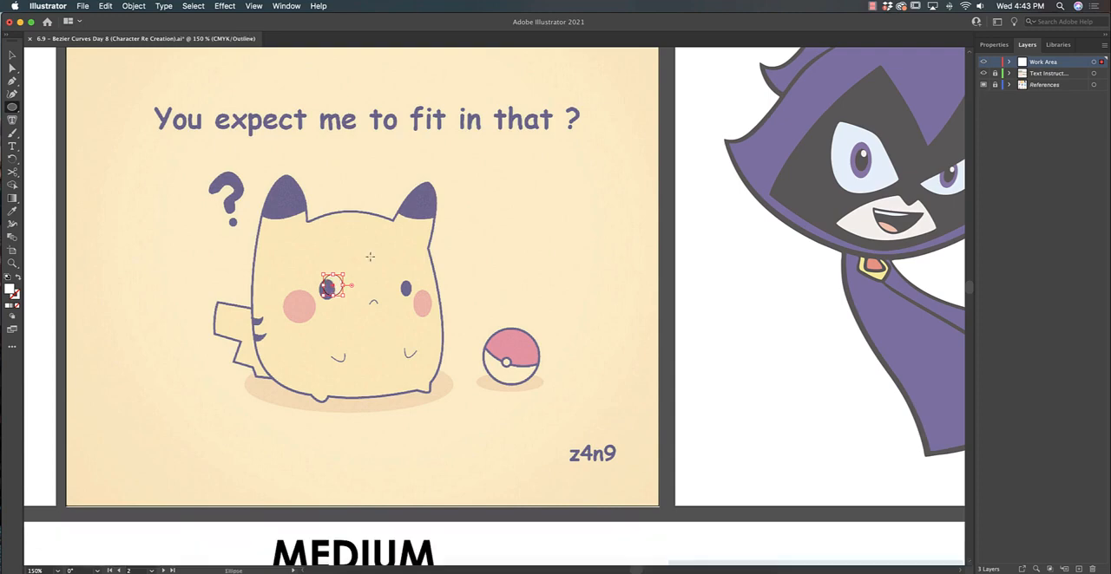
Reposition and reshape the ellipse to match the left eye's outline, and deselect it
left_click(12, 55)
mouse_move(343, 286)
left_mouse_down()
mouse_move(319, 300)
mouse_move(336, 281)
left_mouse_up()
left_click(370, 295)
Duplicate the eye ellipse, place the copy over the right eye and resize it to about 0.12 by 0.19 in
key("super+=")
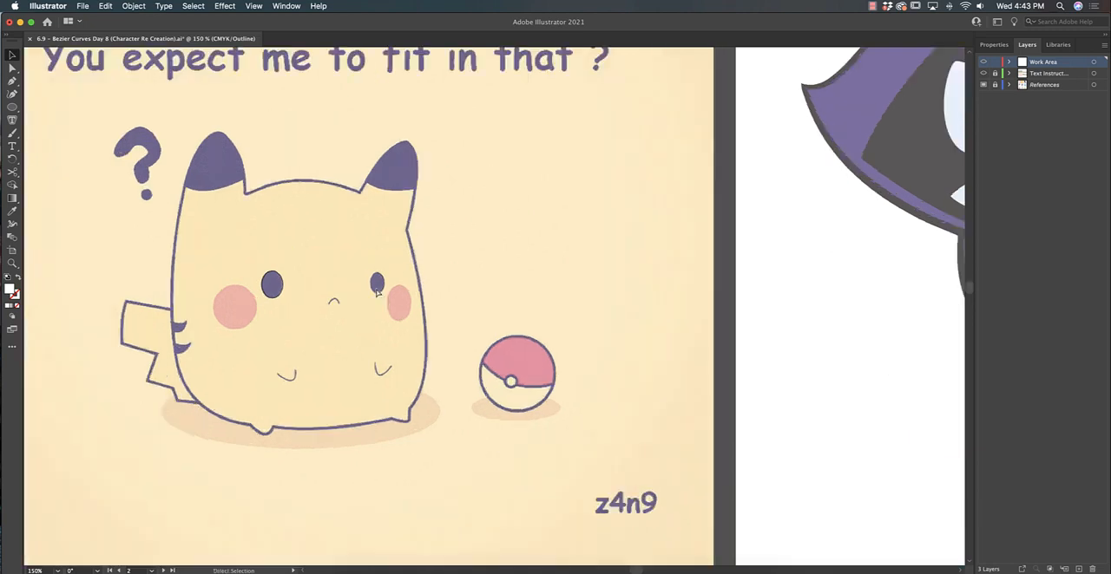
key("super+=")
left_click(173, 273)
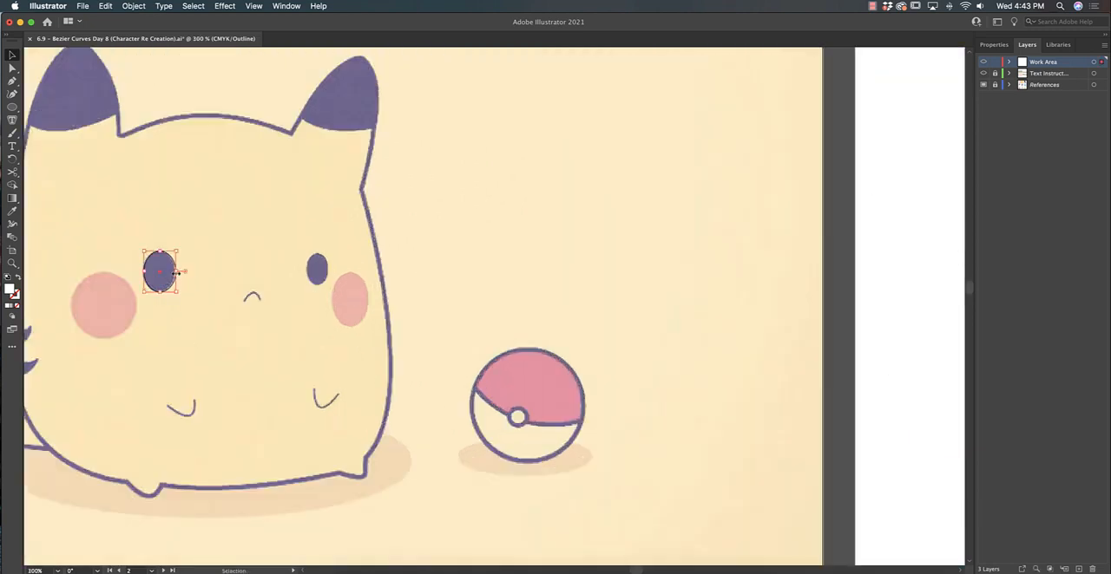
left_click(205, 279)
key("super+v")
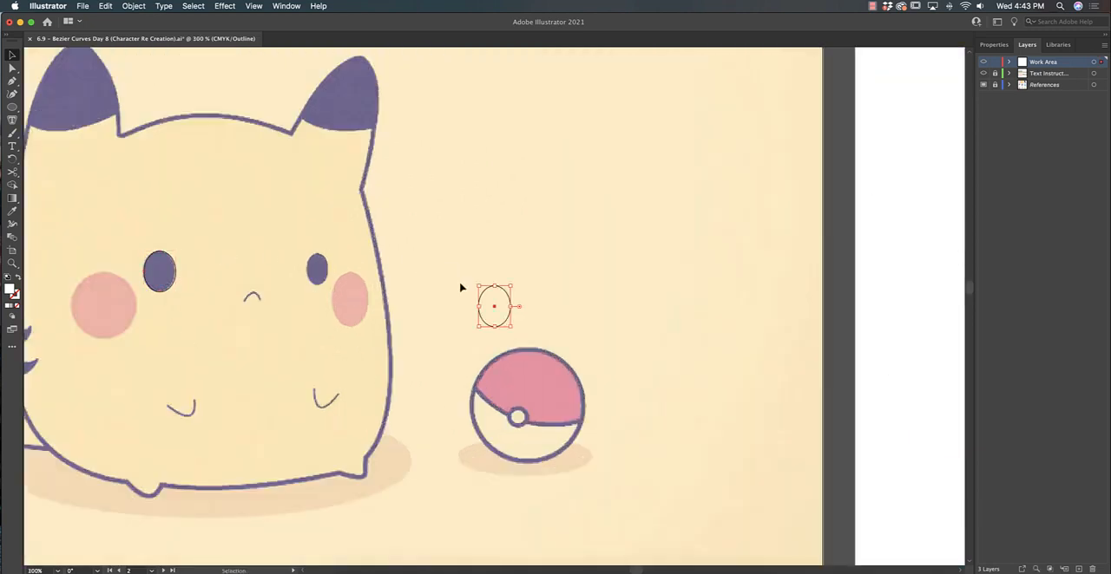
left_click_drag(509, 302, 330, 264)
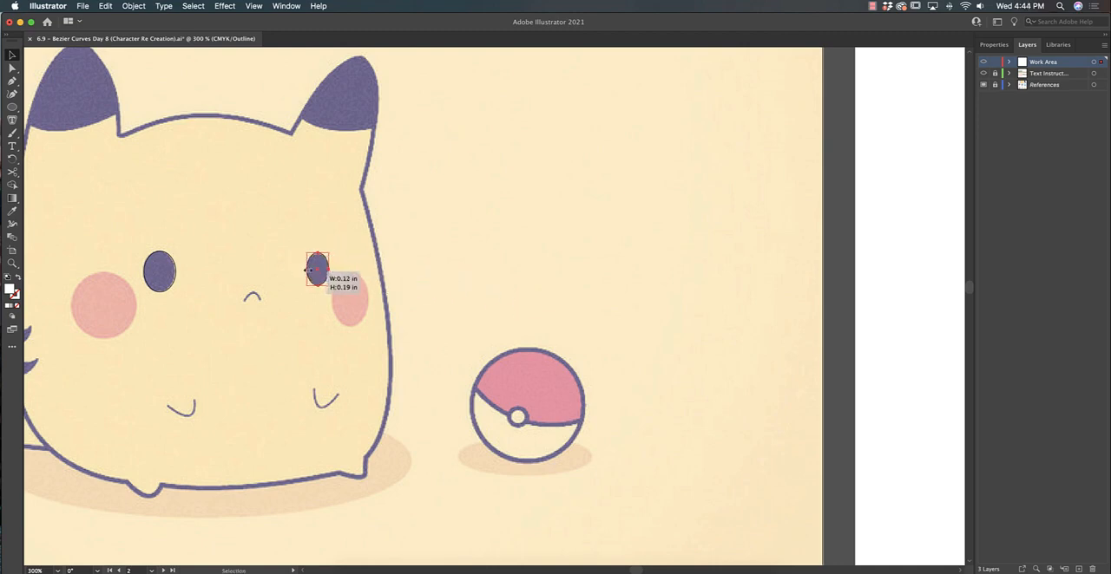
left_click(400, 293)
Start tracing the tail with the Pen tool, from the body along its upper edge and down its curved outer end
scroll(393, 275, "up", 5)
scroll(393, 275, "left", 6)
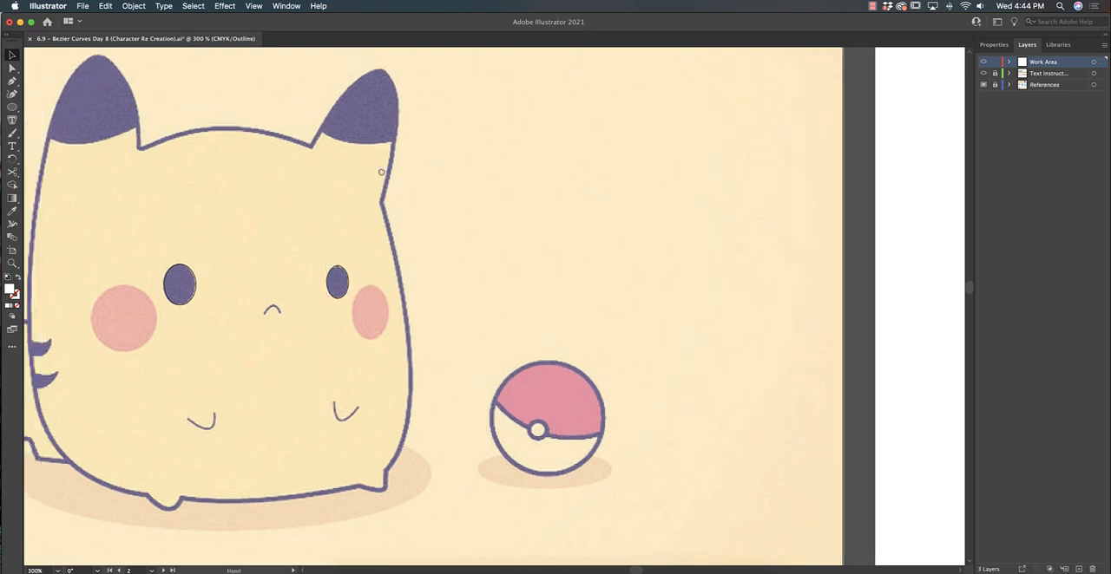
scroll(415, 248, "down", 3)
scroll(415, 247, "right", 1)
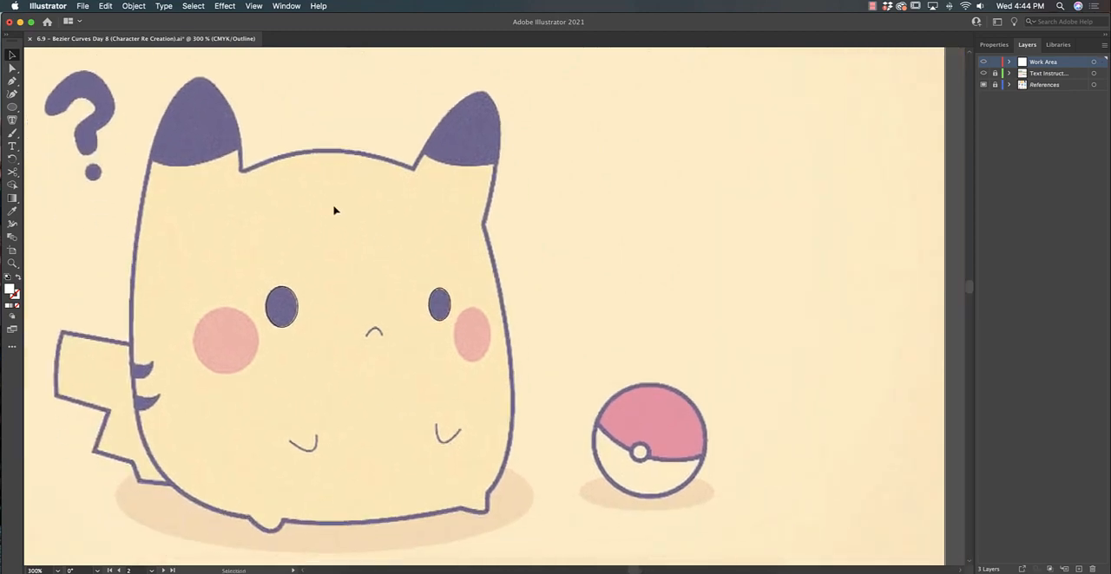
left_click(12, 80)
left_click(130, 346)
left_click(61, 332)
left_click_drag(60, 399, 60, 409)
left_click(57, 397)
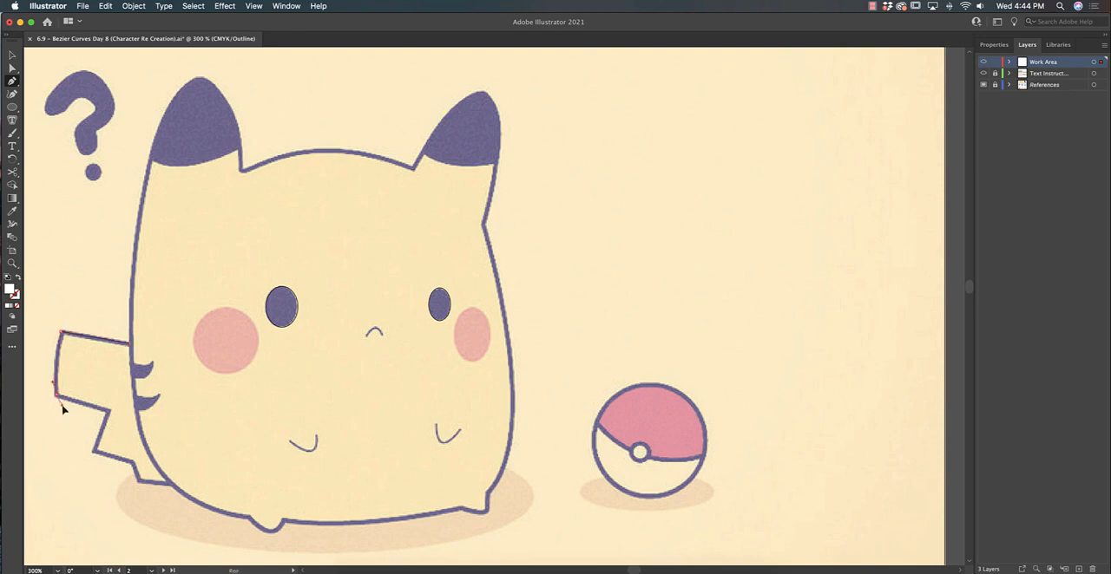
Trace the tail's zigzag lower edge and close the path with rough points inside the body
left_click(106, 412)
left_click(95, 453)
left_click(133, 466)
left_click(140, 481)
left_click_drag(169, 485, 176, 440)
left_click(167, 375)
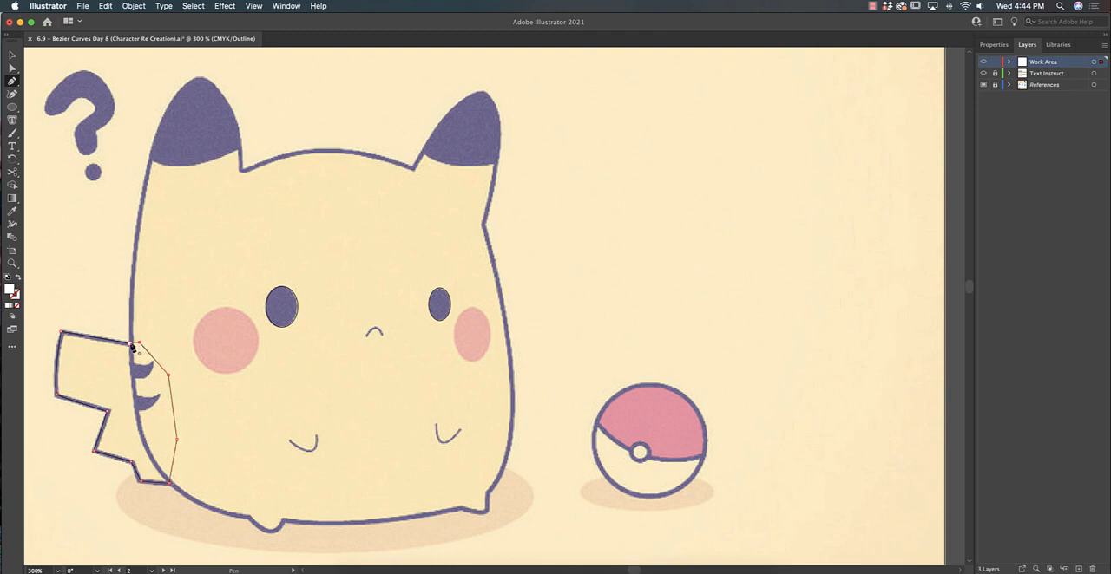
left_click(134, 346)
Trace the body outline from the left ear's base down the left side and along the bottom around both feet
left_click(241, 150)
left_click_drag(179, 165, 149, 163)
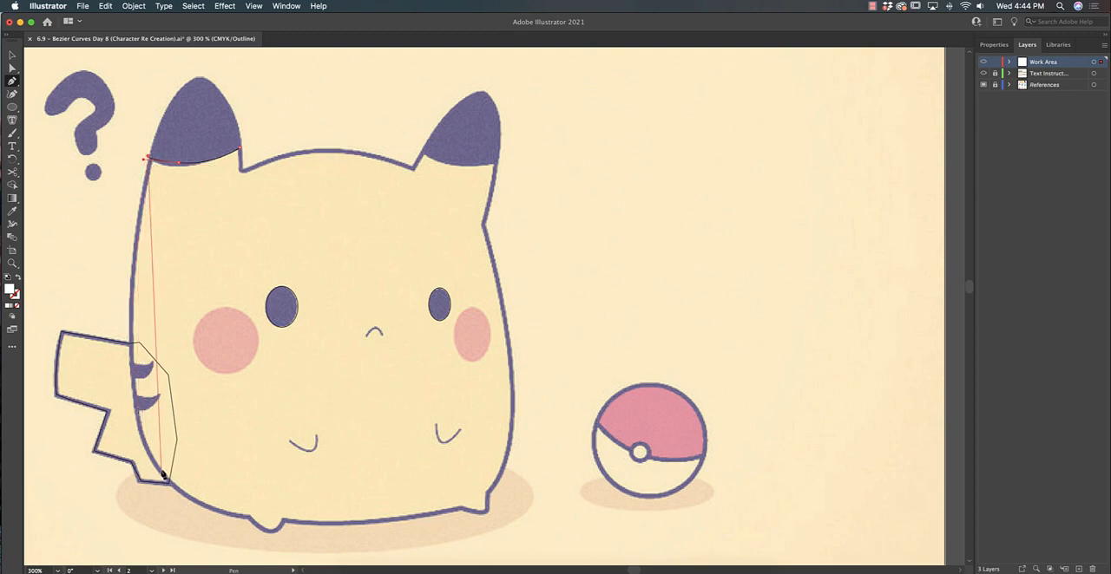
left_click_drag(162, 473, 220, 546)
key("super+z")
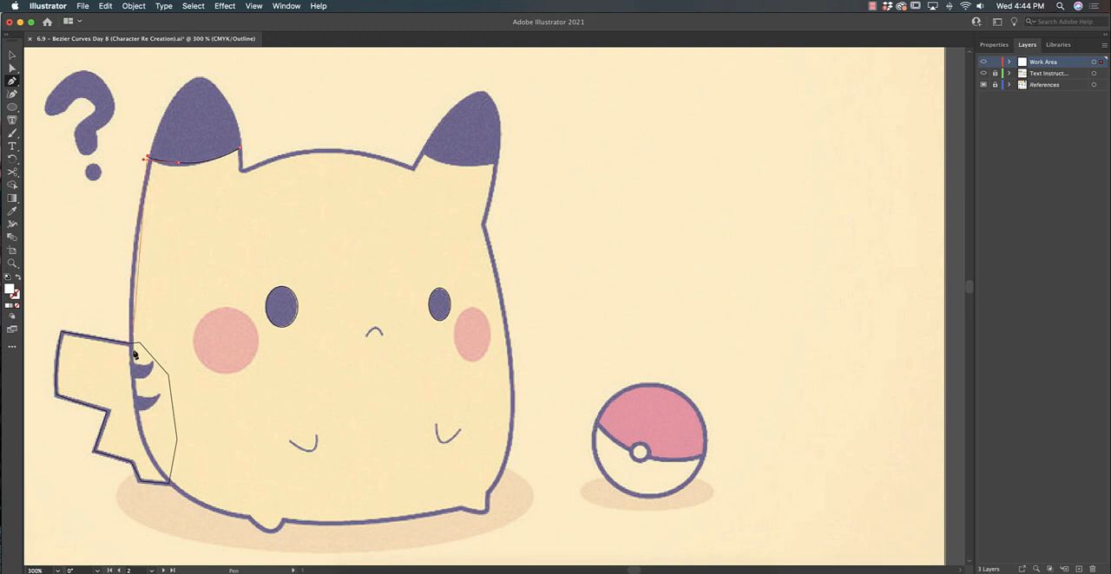
left_click_drag(135, 400, 289, 512)
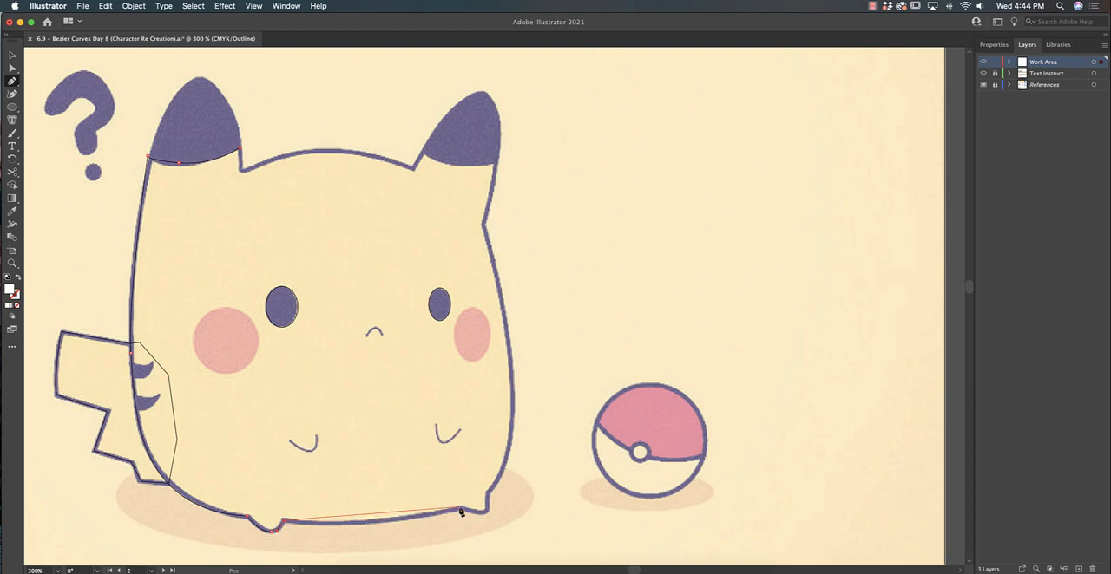
left_click_drag(458, 508, 488, 510)
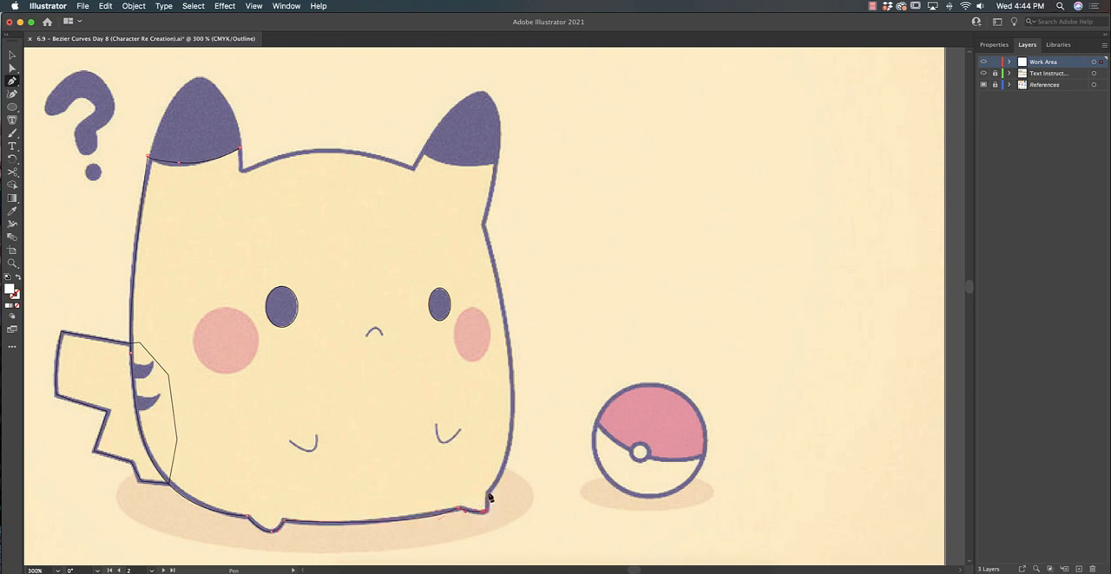
Continue the body outline up the right side to the outer corner of the right ear's base
left_click_drag(508, 339, 498, 281)
key("alt")
left_click_drag(495, 162, 494, 148)
left_click(496, 164)
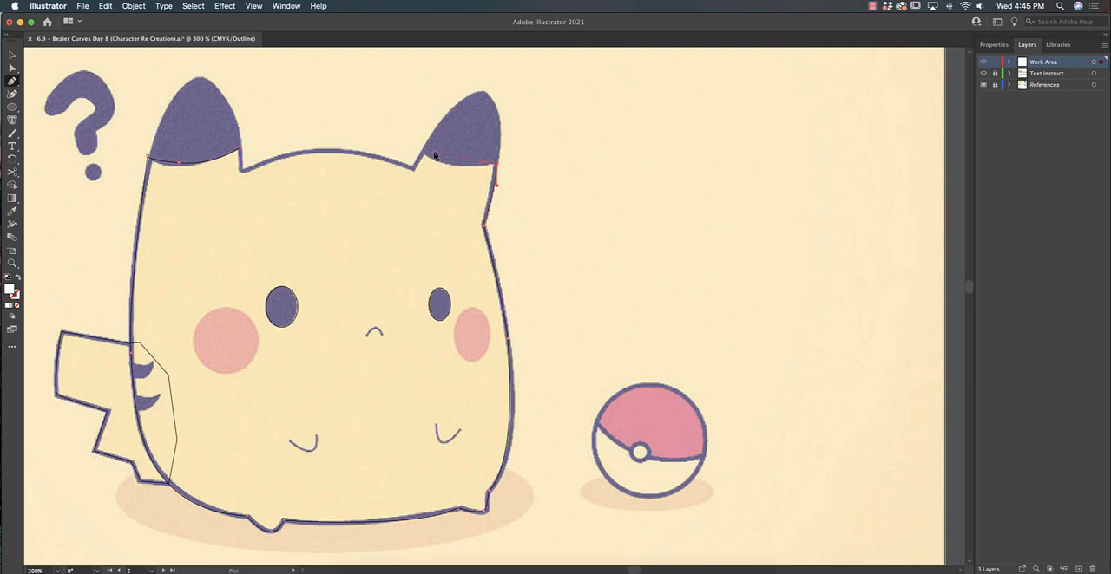
Trace the right ear's base and the curved top of the head, and close the body path at the left ear
left_click_drag(423, 153, 390, 130)
left_click(424, 153)
left_click(413, 168)
left_click_drag(325, 153, 281, 155)
left_click(242, 171)
left_click(241, 152)
Fill the body with the yellow sampled from the reference and give it a black stroke in preview mode
key("i")
left_click(359, 220)
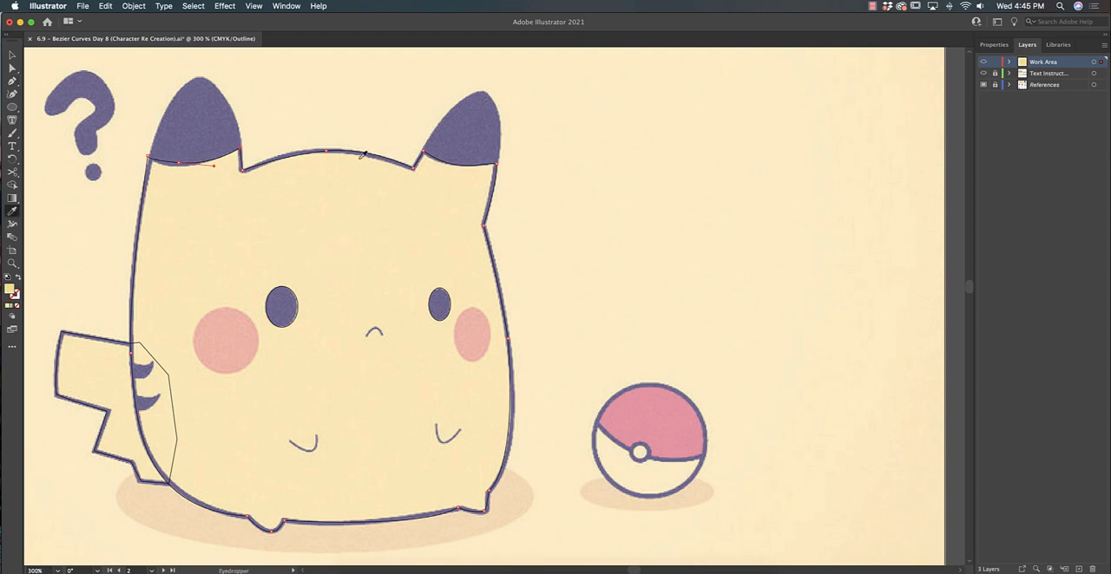
key("super+y")
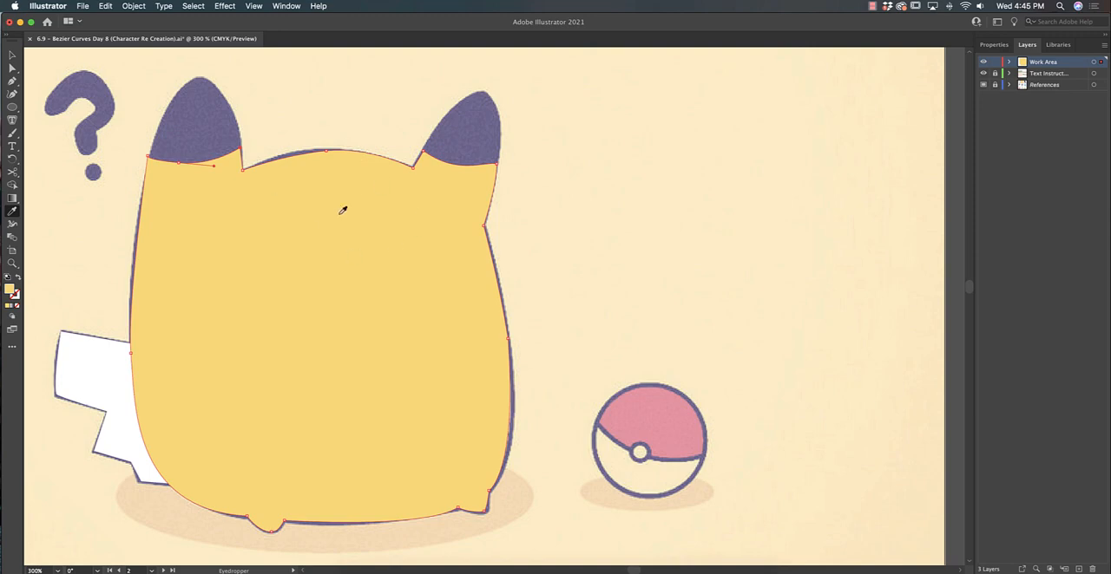
left_click(992, 45)
left_click(990, 180)
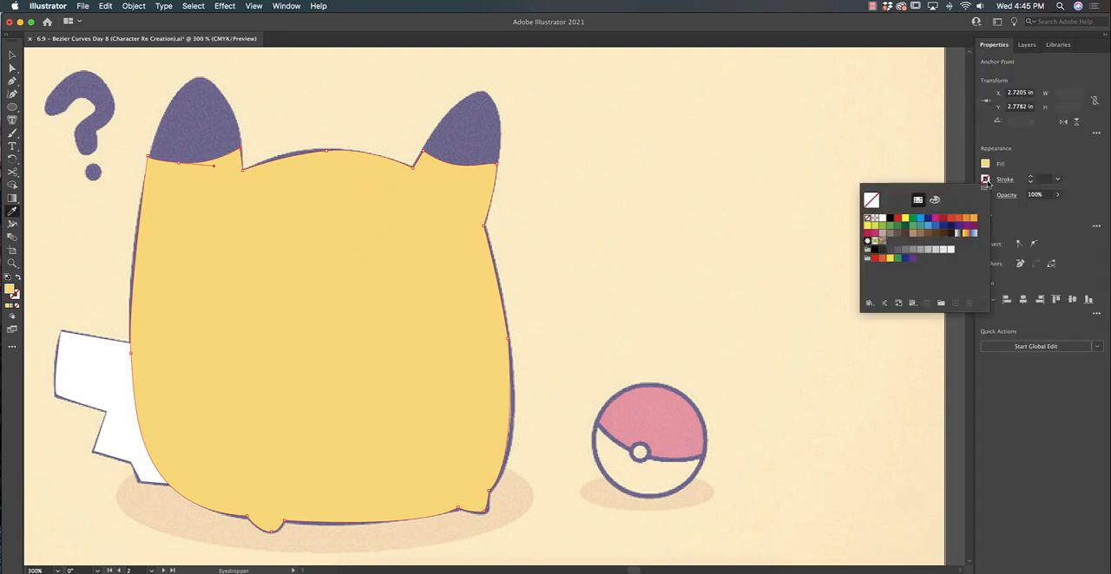
left_click(889, 219)
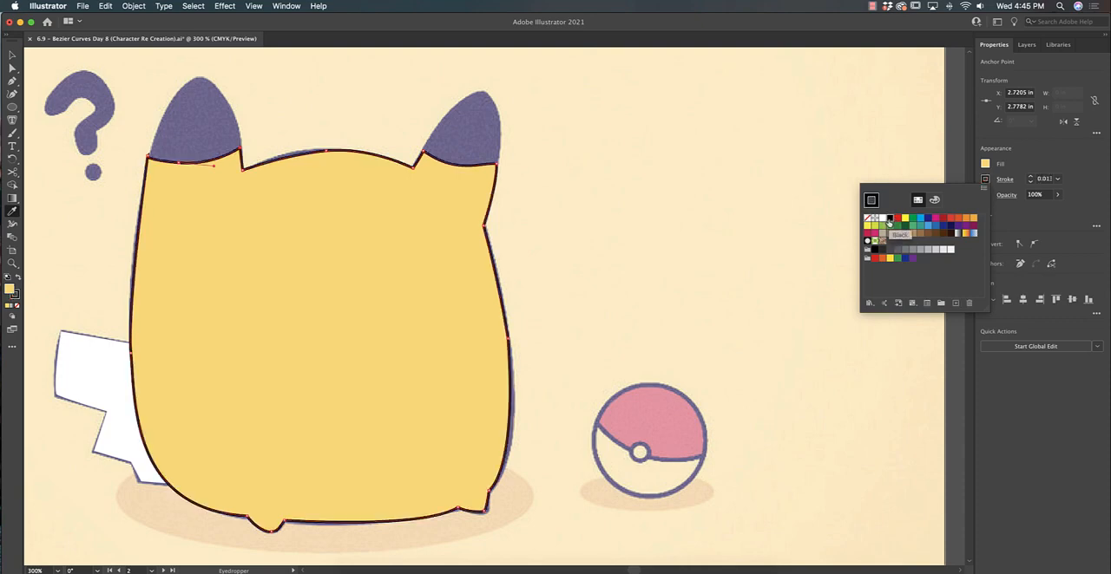
key("Escape")
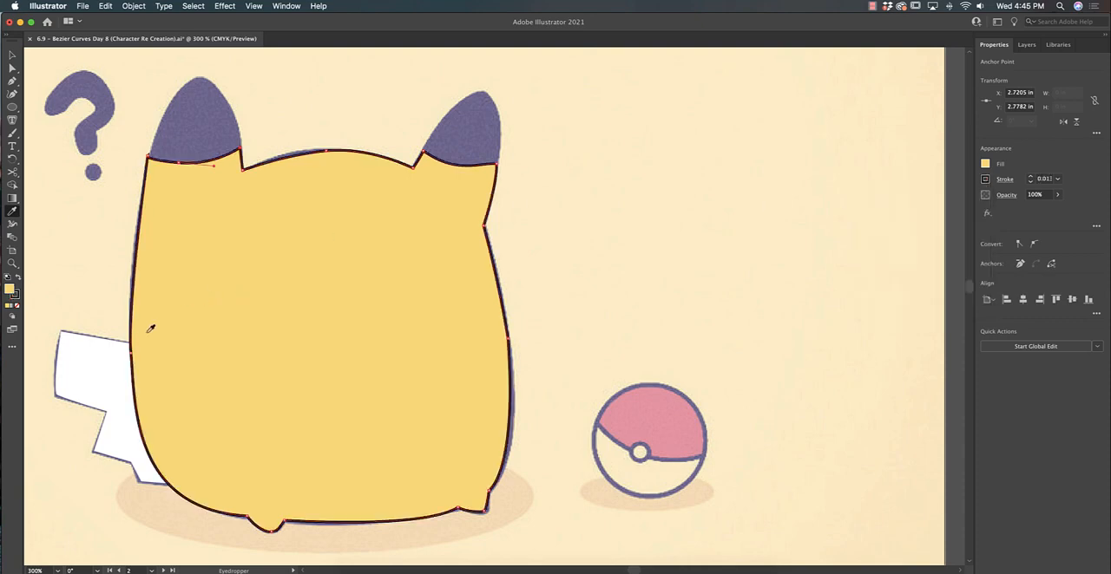
Copy the body's yellow fill and black stroke onto the tail with the Eyedropper, and deselect it
key("v")
left_click(100, 356)
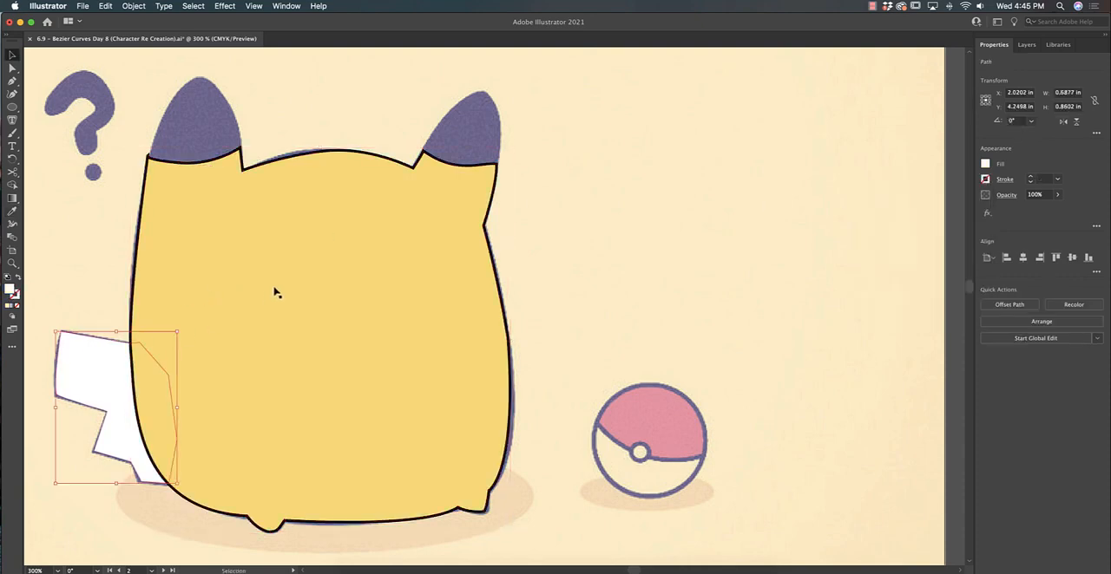
key("i")
left_click(305, 270)
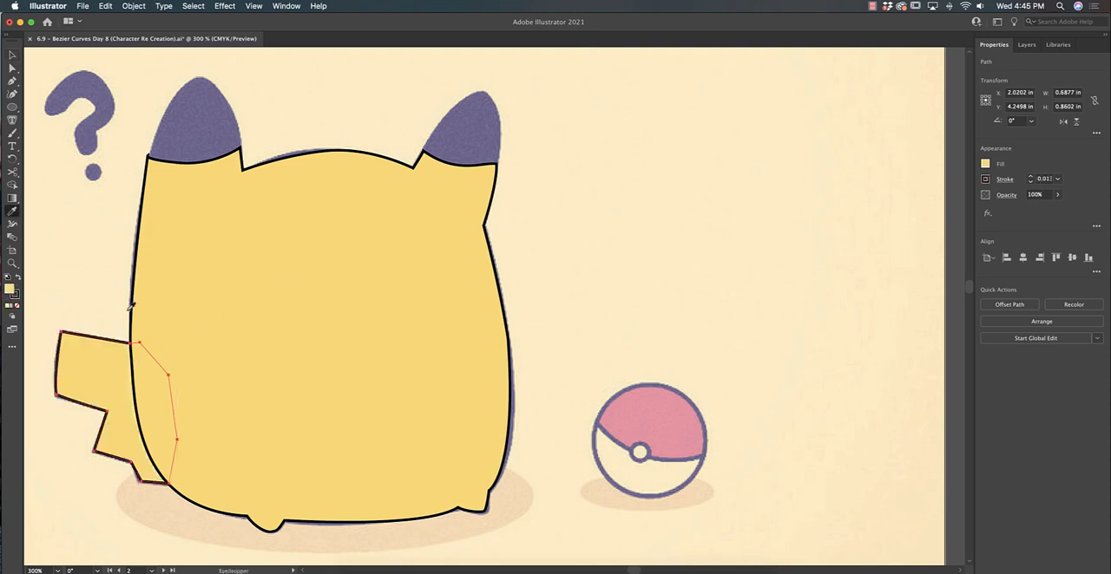
key("v")
scroll(113, 310, "left", 3)
left_click(187, 495)
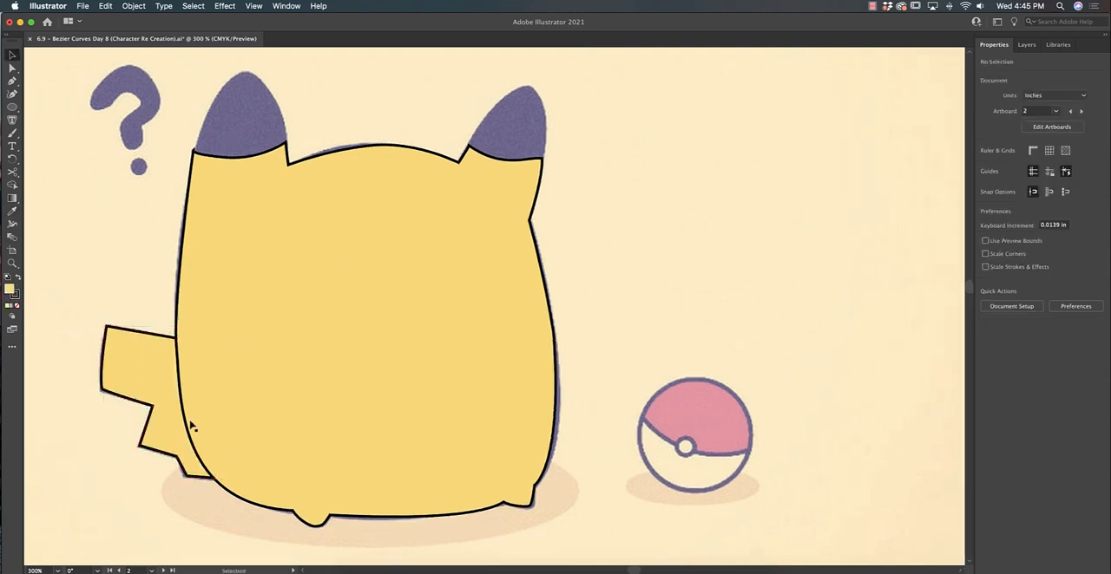
left_click(210, 376)
left_click(467, 452)
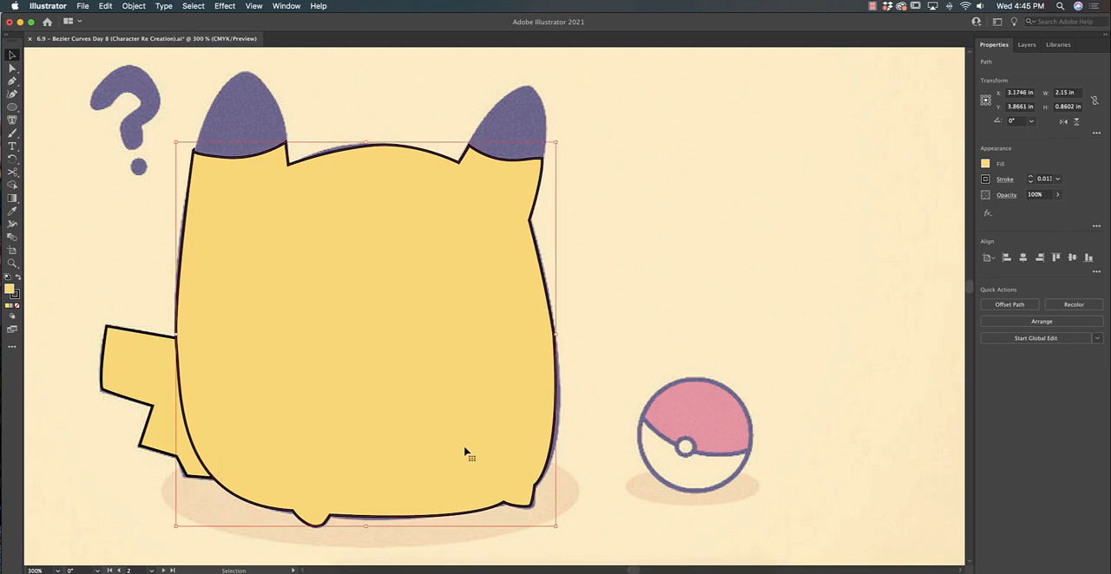
left_click(589, 380)
In outline view, trace the small curved mouth with the Pen tool as an open path, and return to preview
key("super+y")
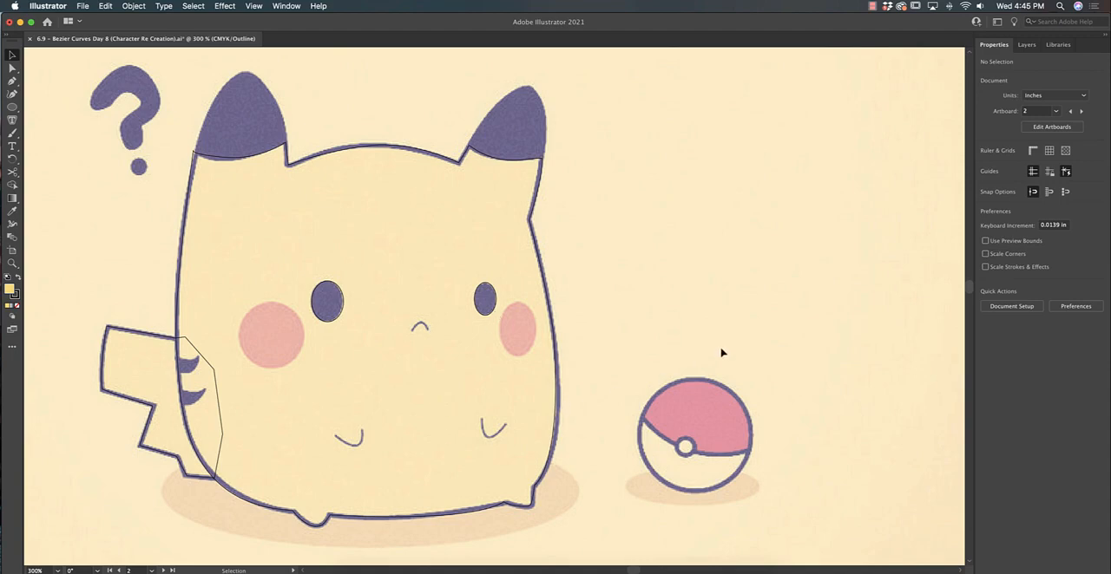
key("super+equal")
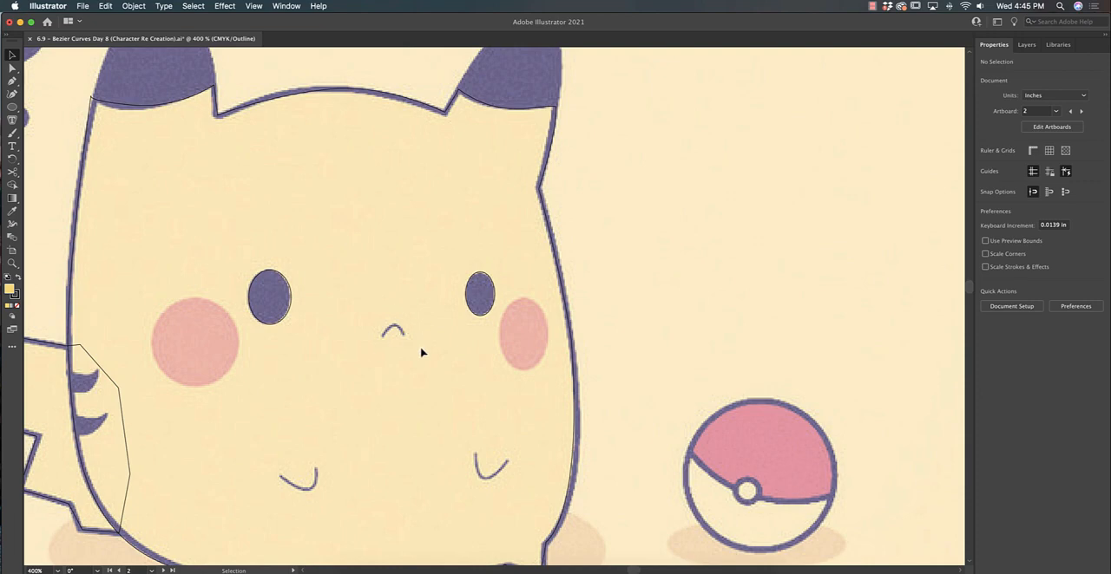
left_click(13, 82)
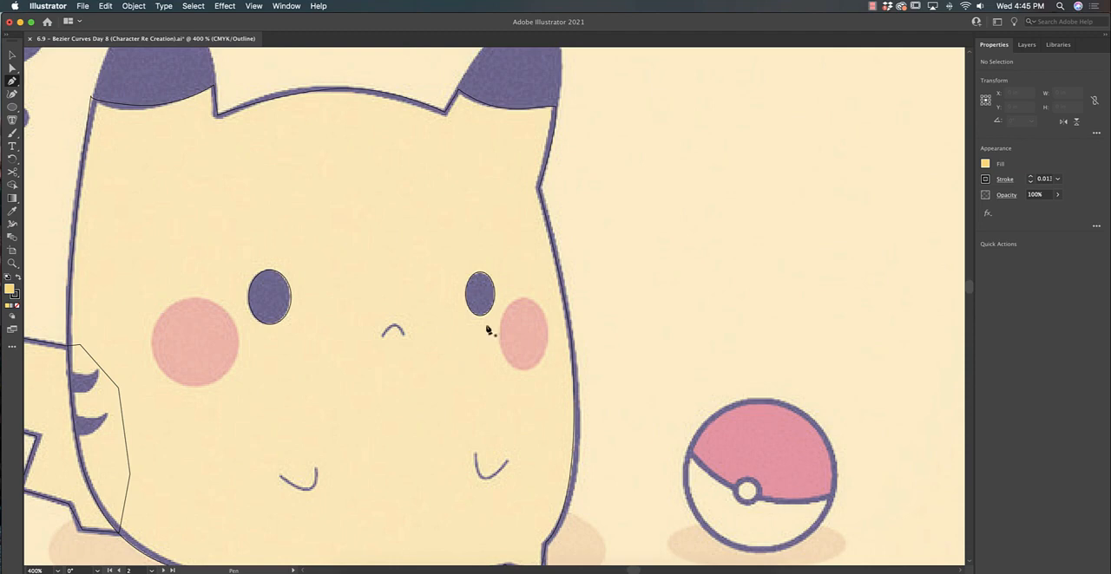
key("super+equal")
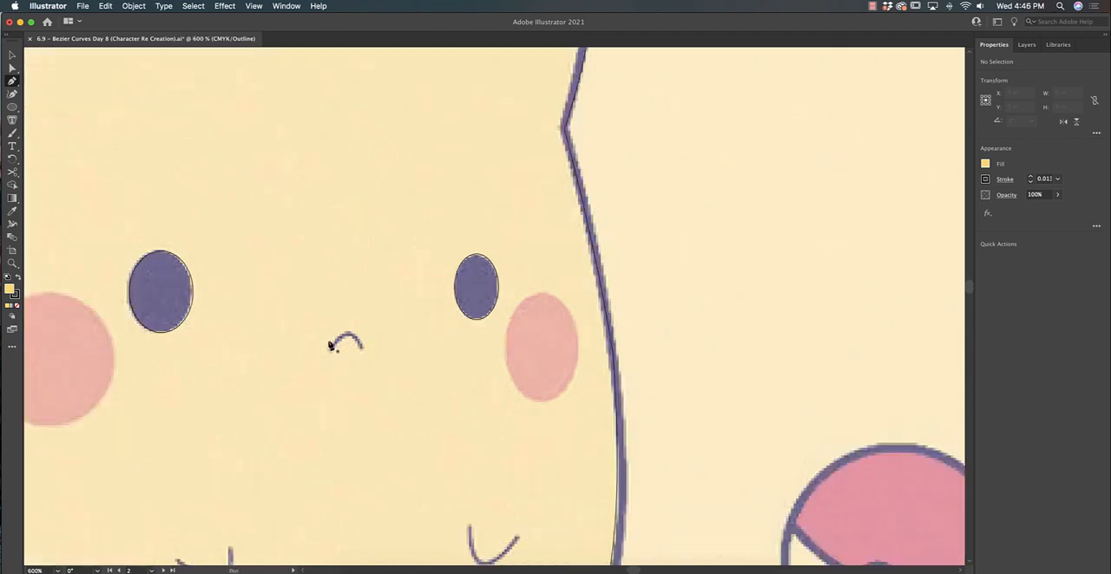
left_click(331, 351)
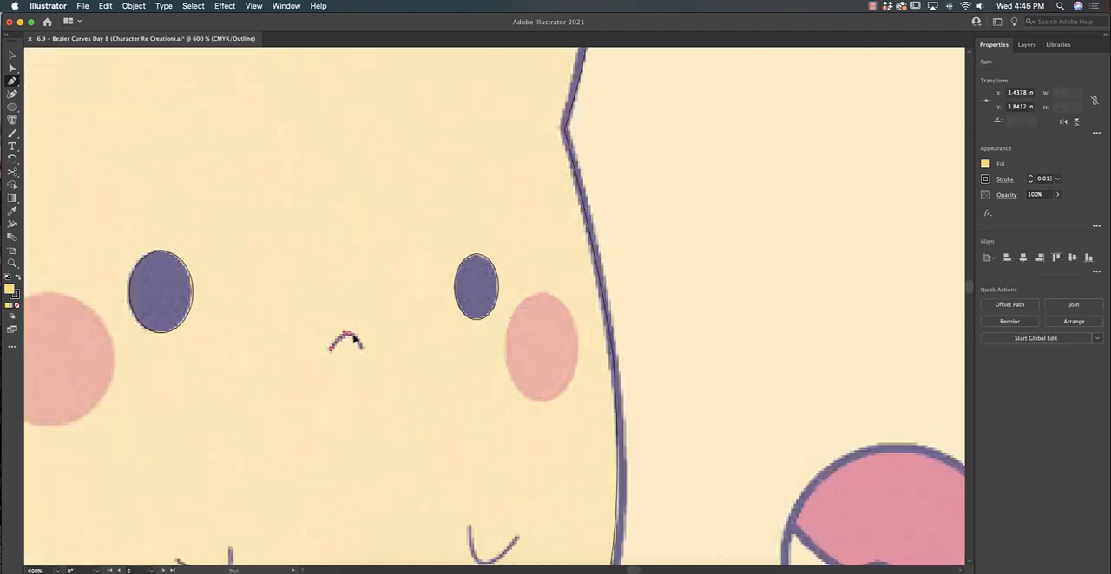
left_click_drag(359, 346, 363, 353)
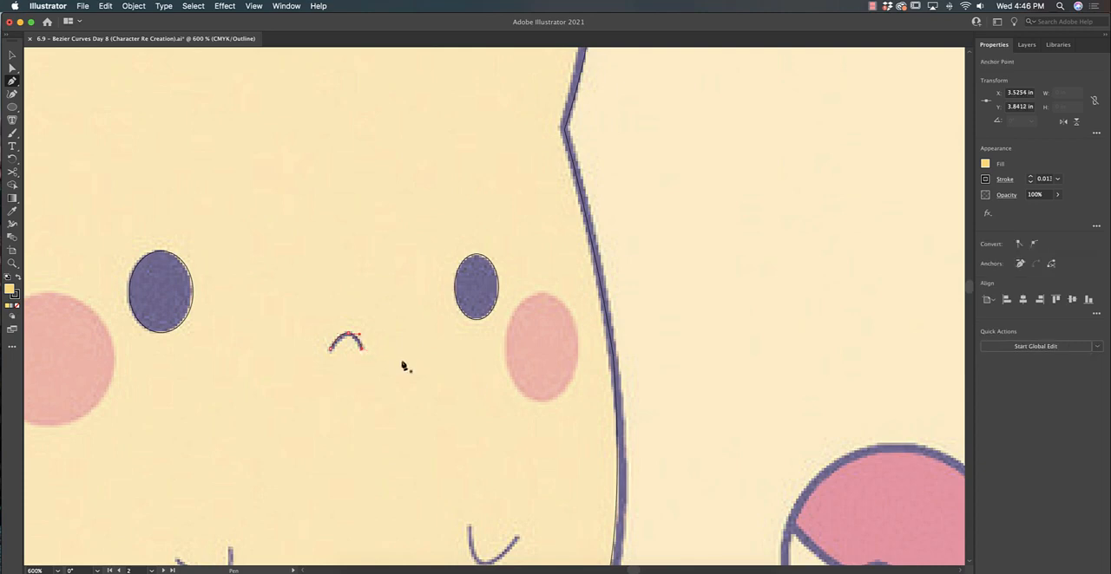
key("super+y")
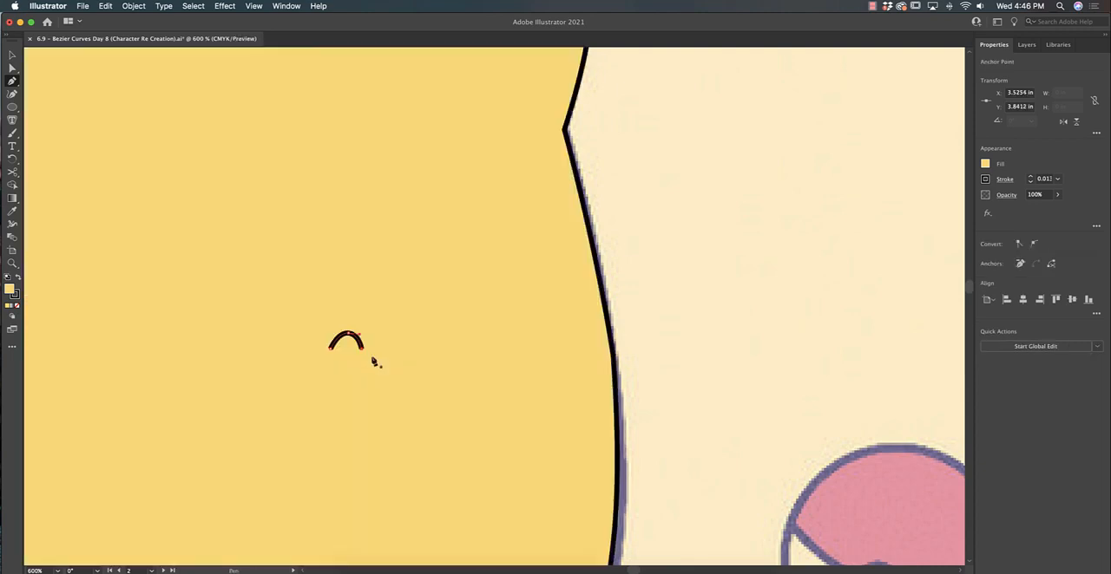
Remove the yellow fill from the small curved mouth path, leaving only its black stroke
left_click(985, 164)
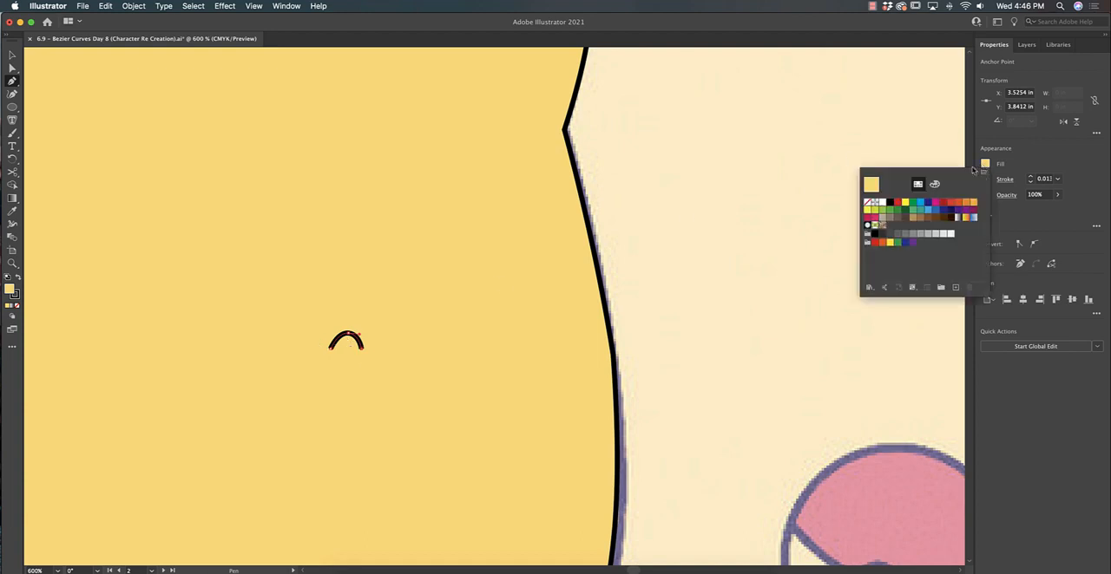
left_click(868, 204)
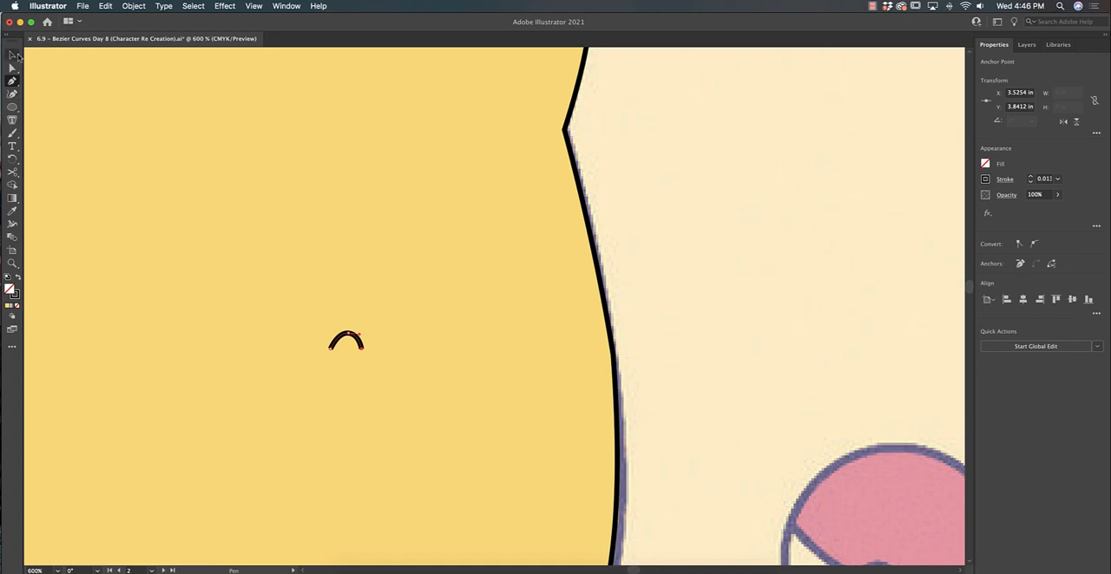
Try moving the mouth off the body onto the cream background, and undo the move
key("v")
left_click_drag(357, 342, 711, 310)
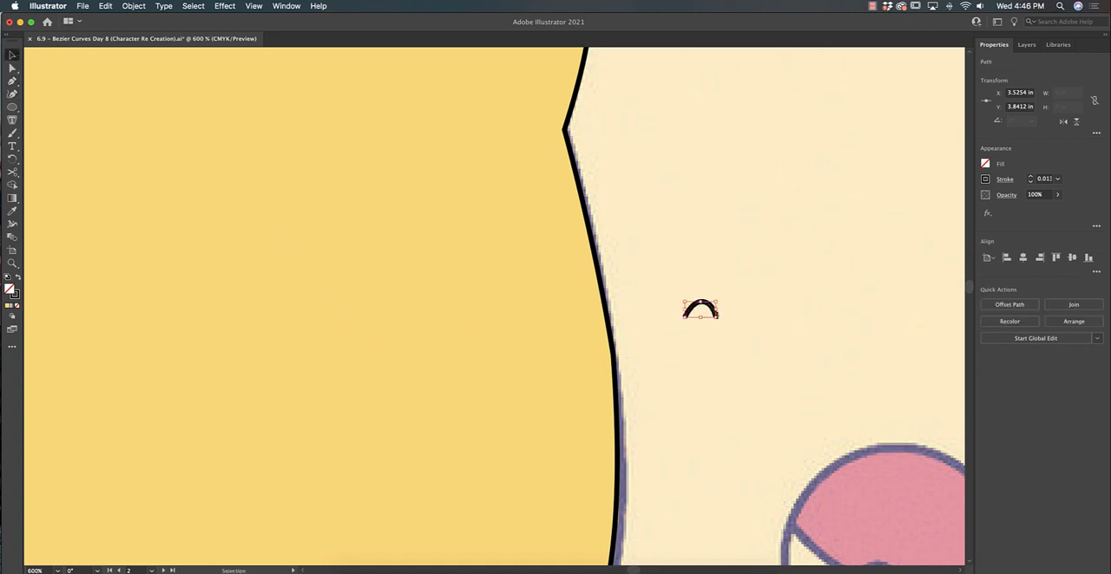
key("super+z")
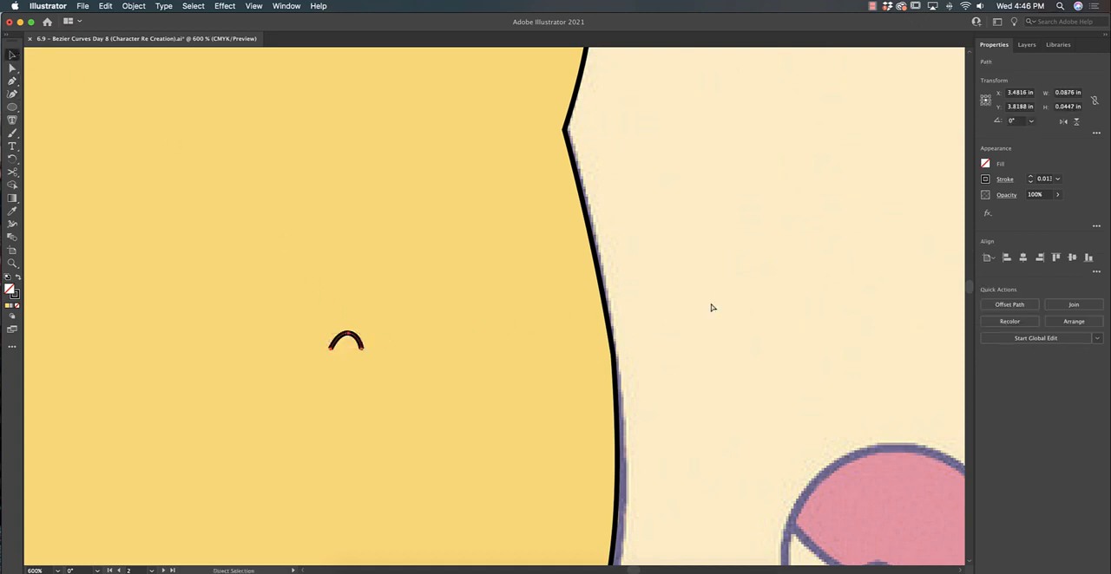
Review the traced Pikachu paths against the reference in outline view, from the face out to the whole Mild row
key("super+y")
scroll(711, 308, "up", 3)
scroll(684, 238, "down", 4)
scroll(683, 238, "right", 4)
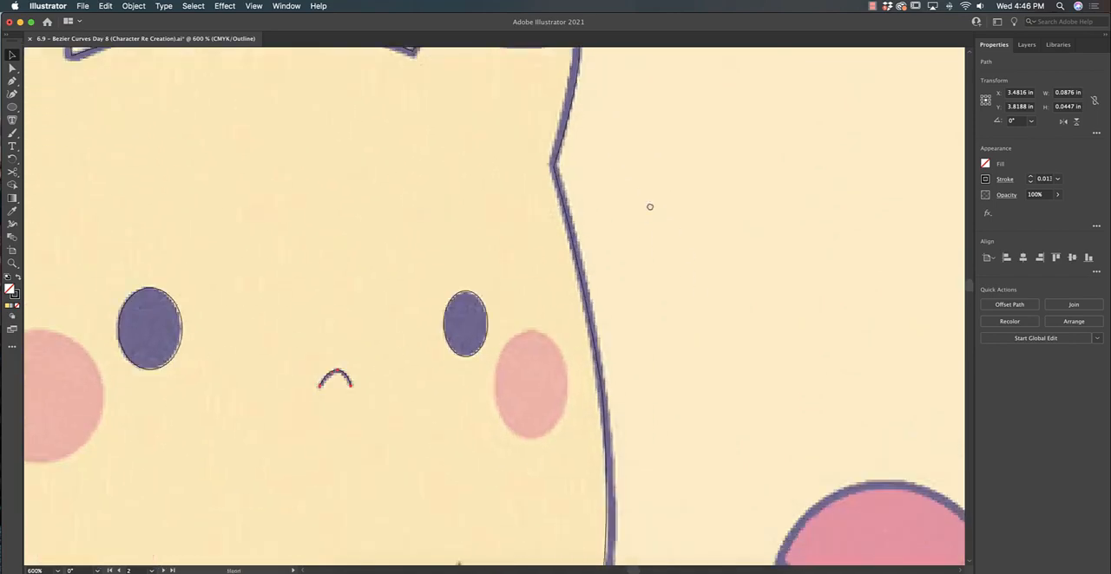
key("super+minus")
key("super+minus")
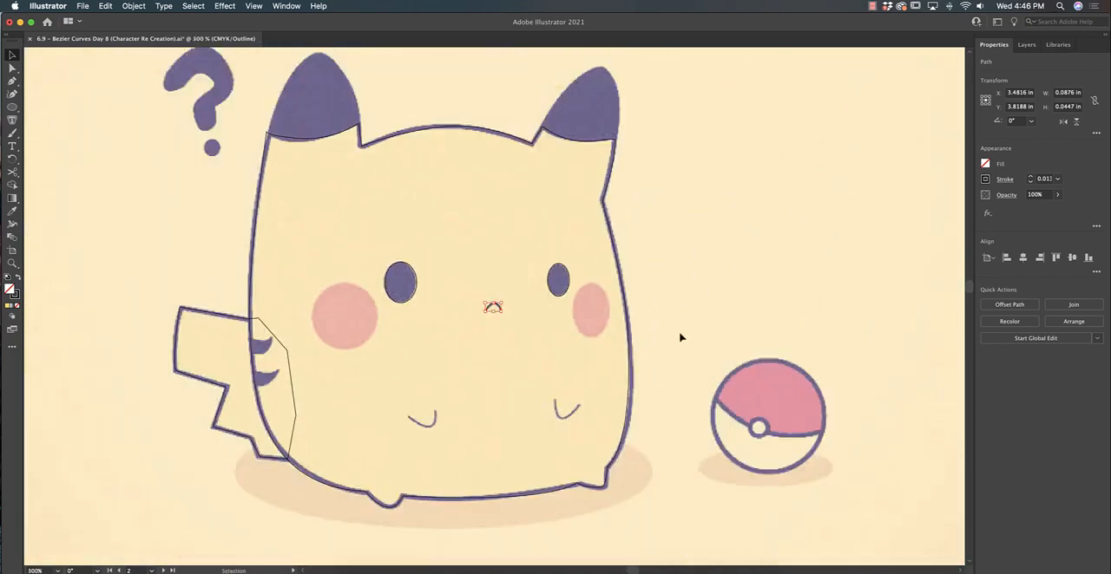
key("super+minus")
key("super+minus")
key("super+minus")
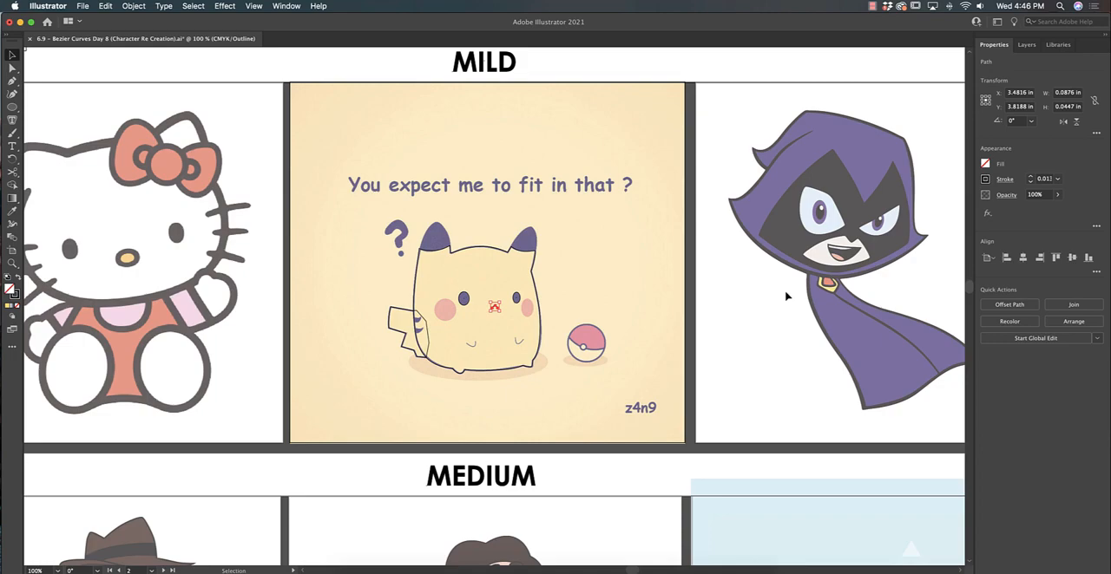
Look over the reference characters offered in the Medium and Caliente rows
scroll(700, 318, "down", 5)
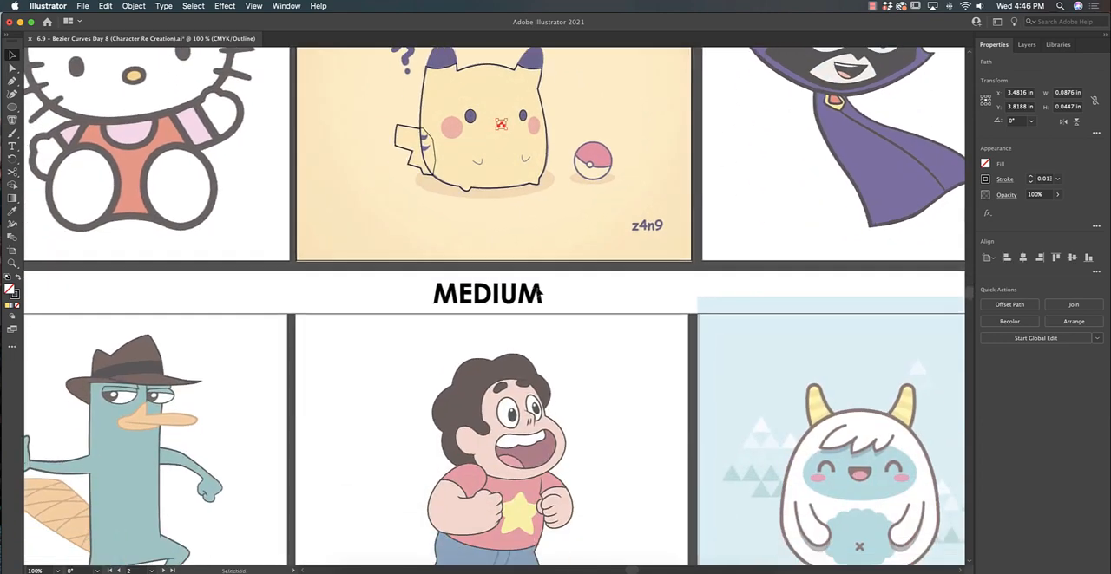
key("super+minus")
left_click_drag(525, 477, 522, 276)
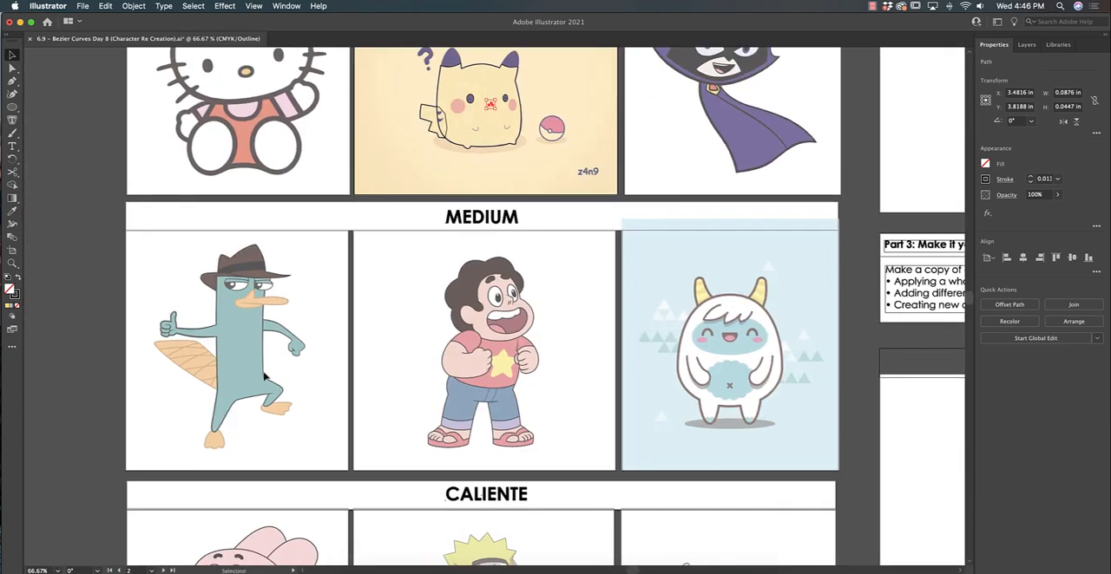
left_click_drag(480, 389, 456, 123)
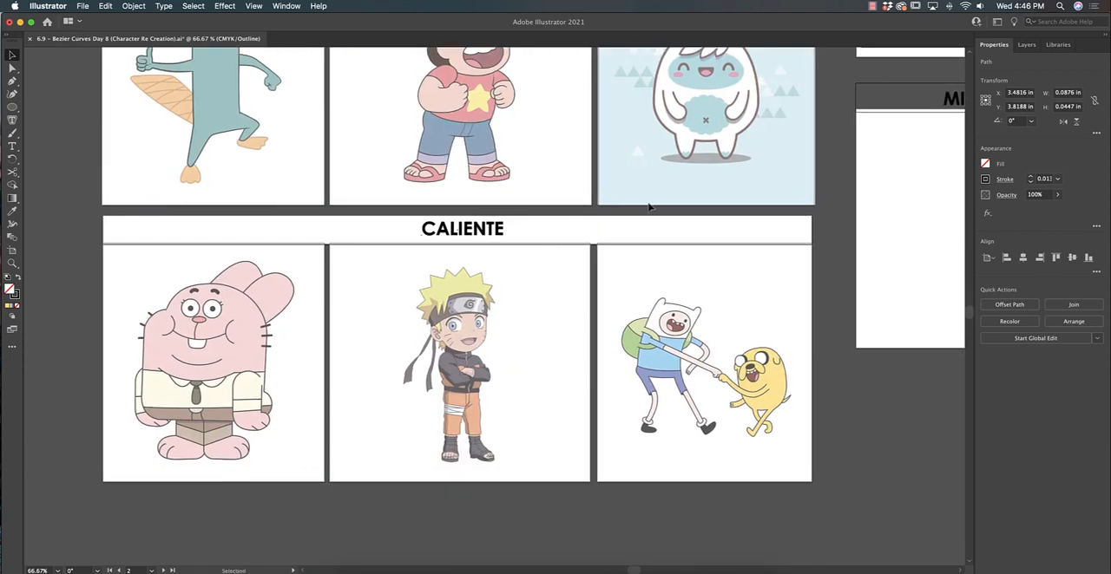
Examine the Part 2 and Part 3 instructions and their Mild, Medium and Caliente placement boxes in preview mode
mouse_move(753, 101)
left_mouse_down()
mouse_move(619, 264)
mouse_move(377, 458)
left_mouse_up()
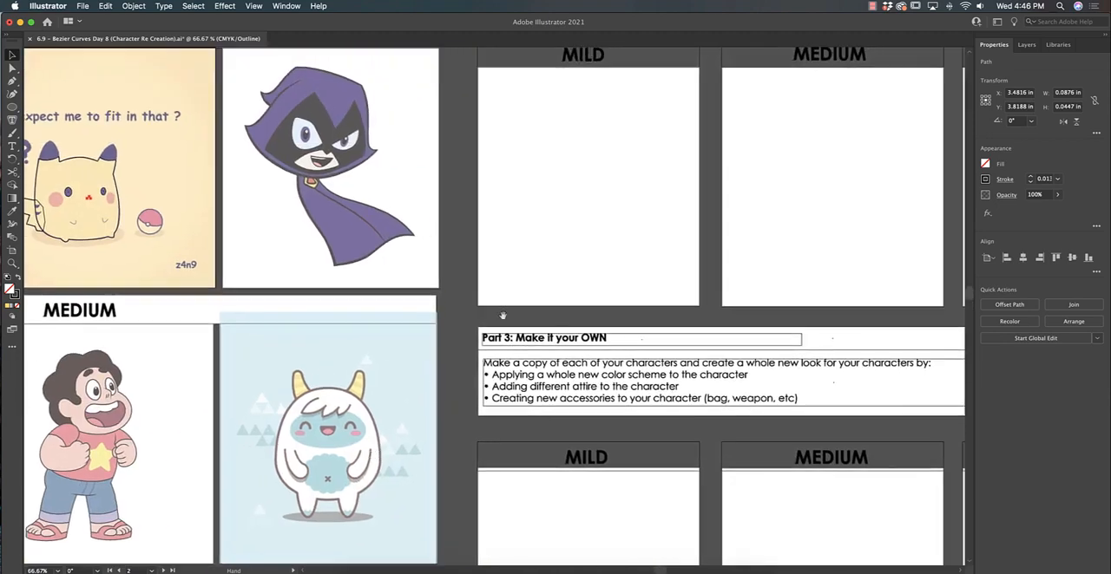
mouse_move(696, 172)
left_mouse_down()
mouse_move(529, 293)
mouse_move(341, 351)
left_mouse_up()
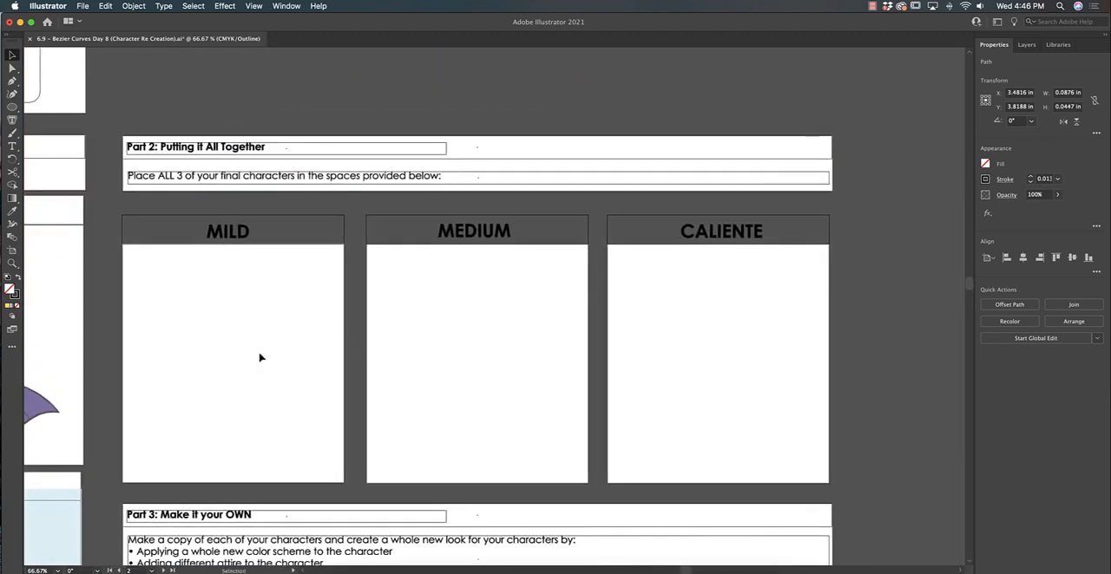
key("super+y")
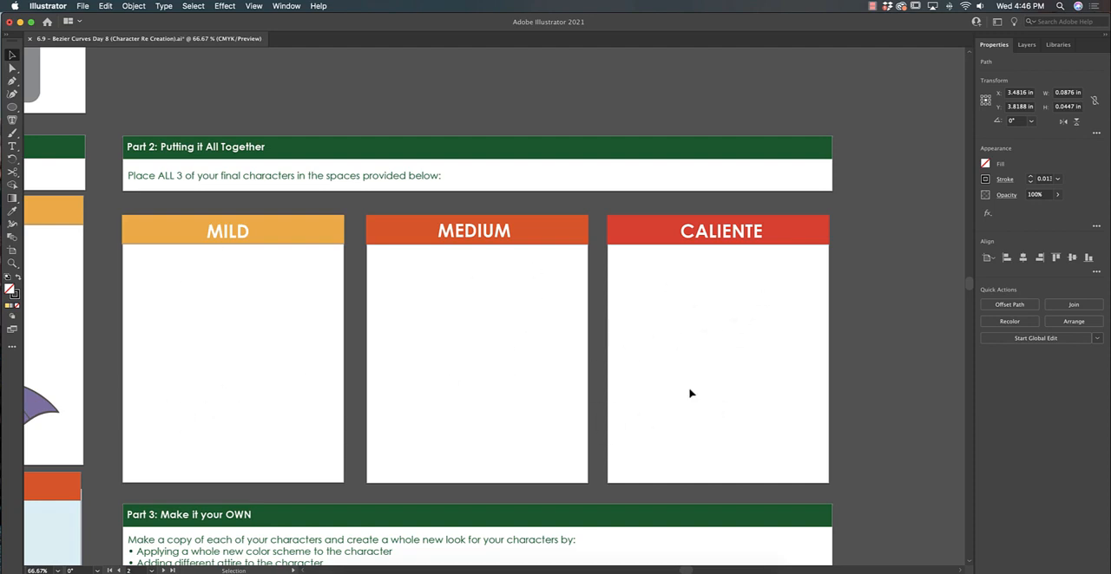
scroll(636, 439, "down", 5)
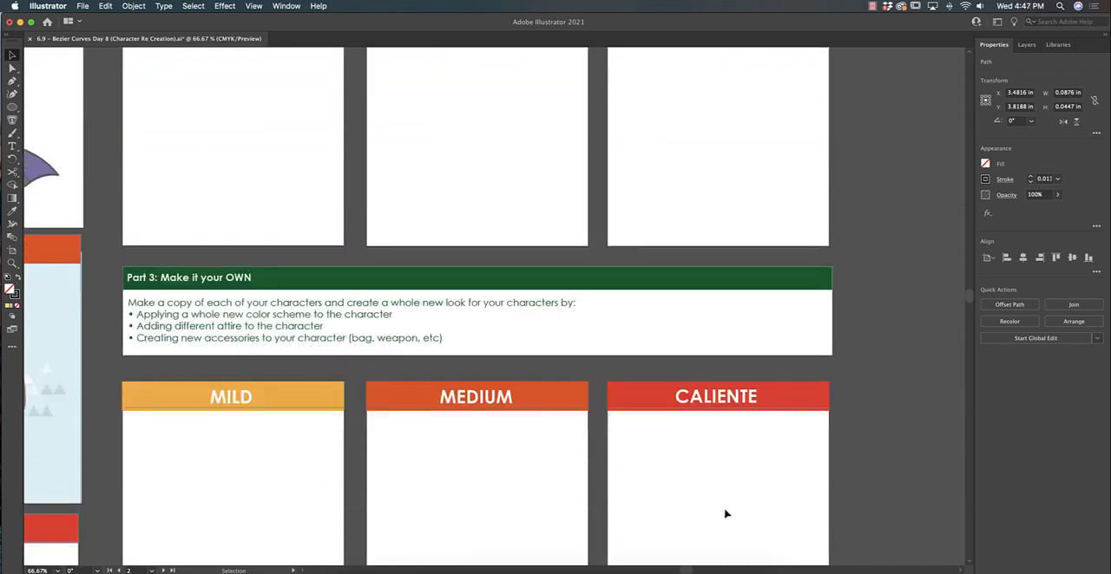
scroll(715, 501, "down", 1)
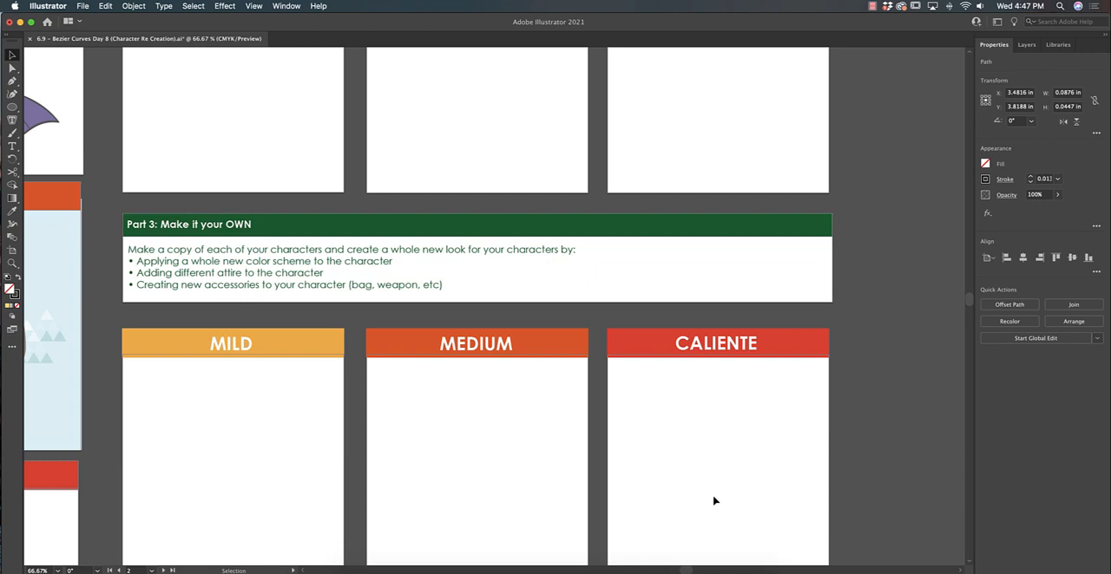